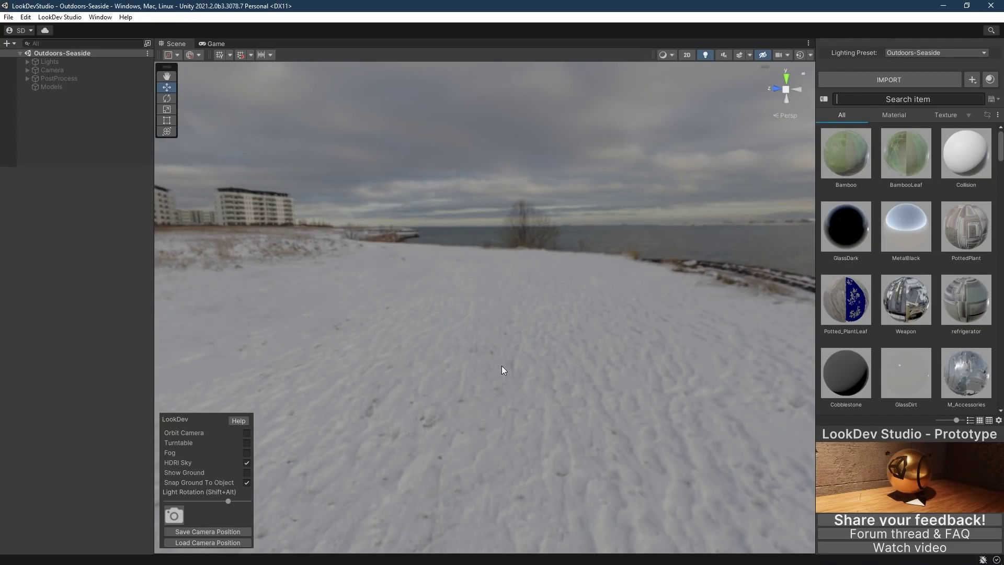
Drag the four Fire folder files from File Explorer into the LookDev asset panel.
{"action": "key", "text": "alt+Tab"}
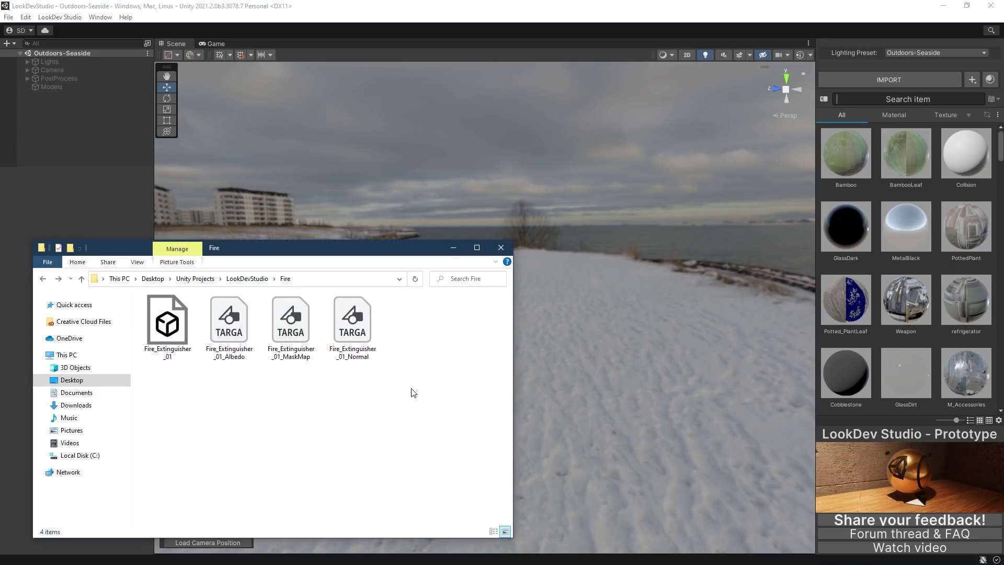
{"action": "mouse_move", "coordinate": [413, 392]}
{"action": "left_mouse_down"}
{"action": "mouse_move", "coordinate": [188, 338]}
{"action": "mouse_move", "coordinate": [590, 340]}
{"action": "left_mouse_up"}
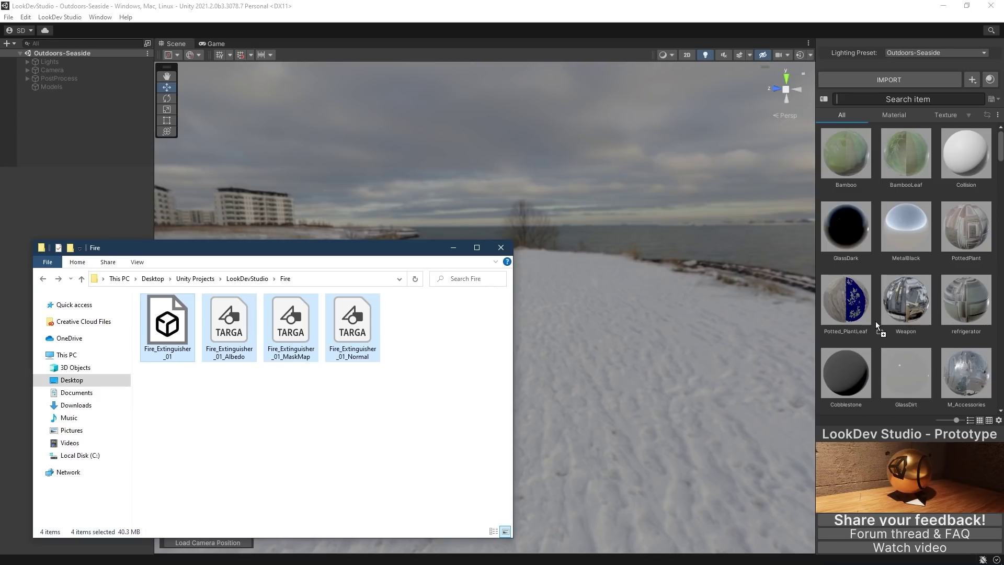
{"action": "left_click_drag", "start_coordinate": [875, 285], "coordinate": [875, 243]}
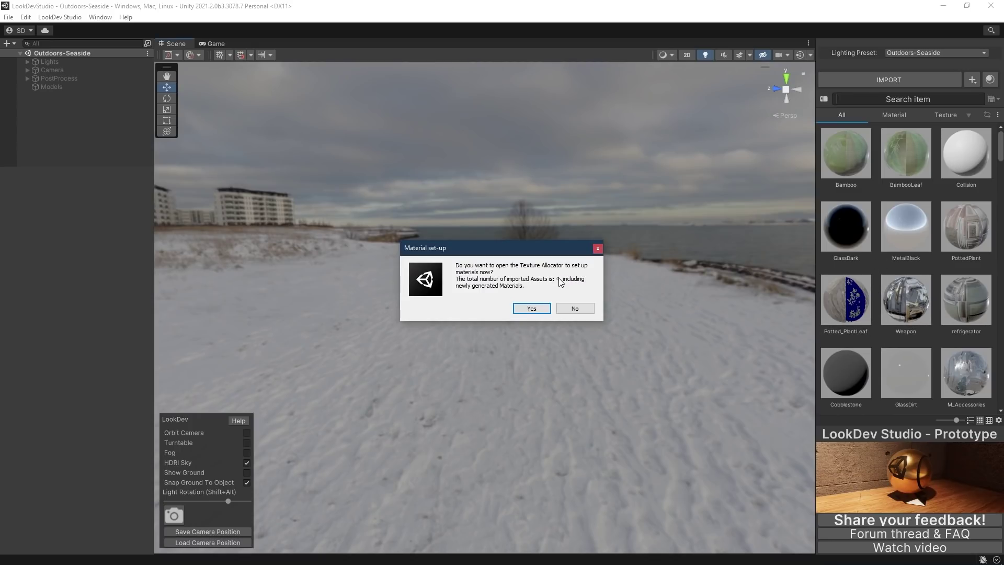
Accept material set-up and preview the Albedo, MaskMap and Normal textures.
{"action": "left_click", "coordinate": [524, 310]}
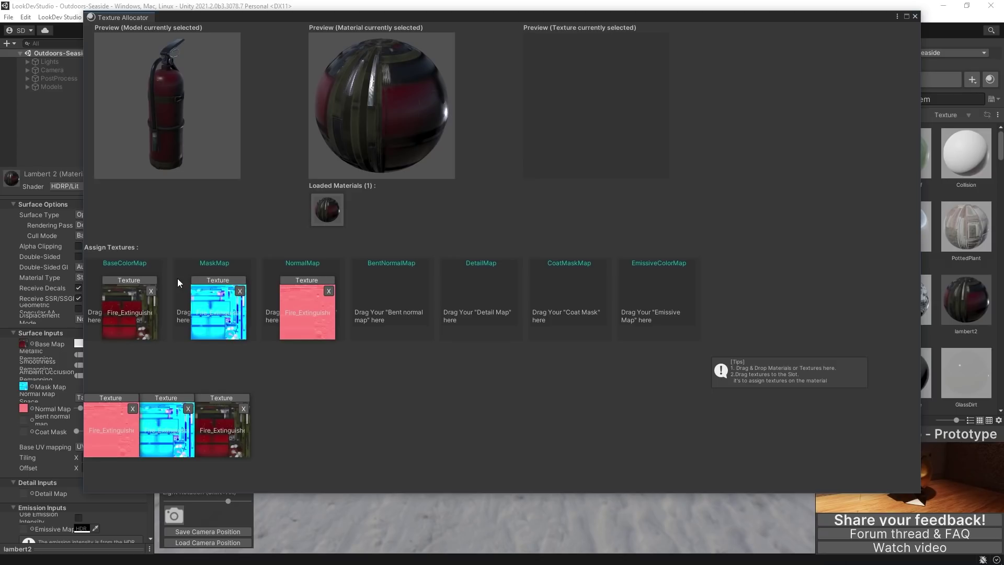
{"action": "left_click", "coordinate": [117, 281]}
{"action": "left_click", "coordinate": [218, 279]}
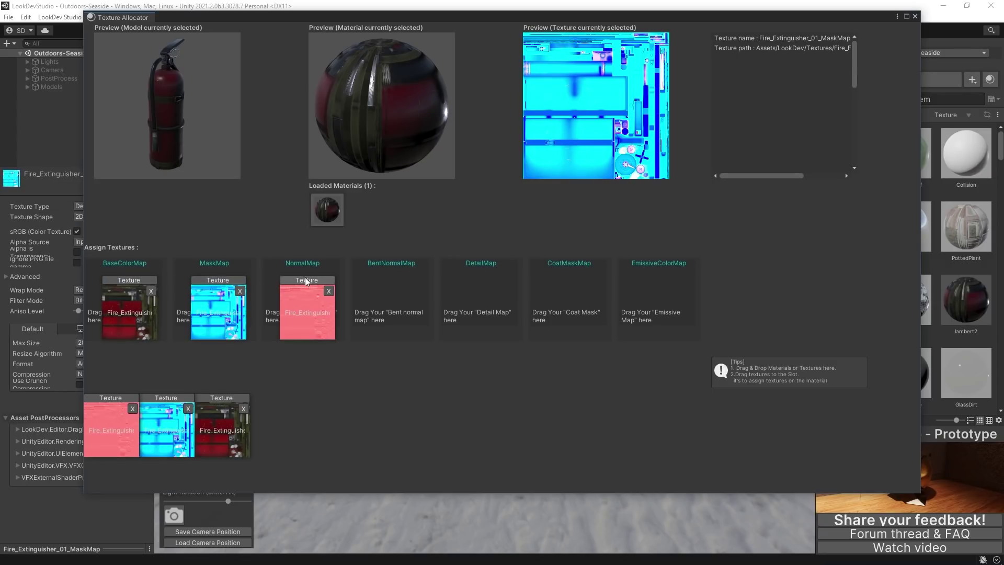
{"action": "left_click", "coordinate": [307, 281]}
Review the Lambert 2 material settings and close the Texture Allocator.
{"action": "left_click", "coordinate": [297, 287]}
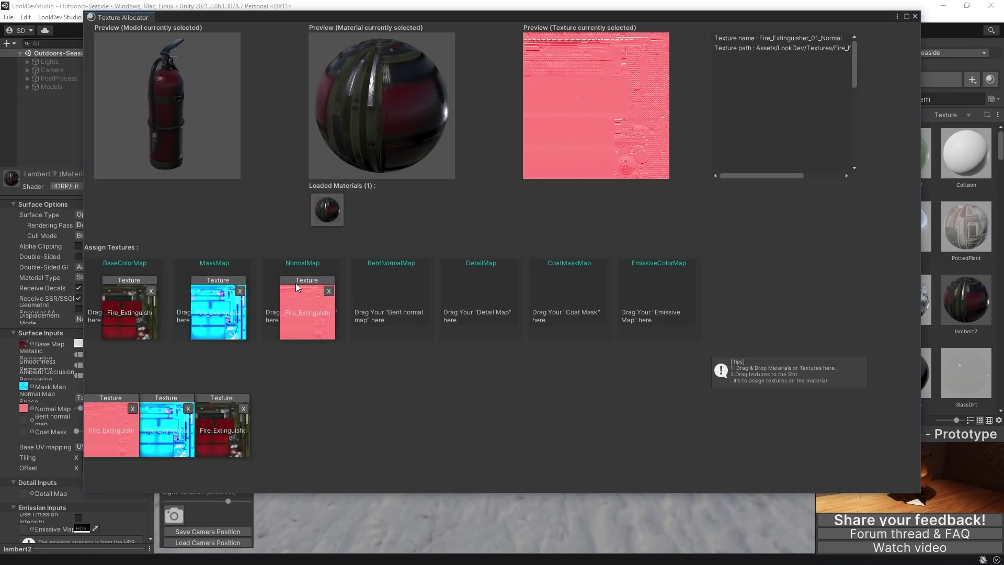
{"action": "mouse_move", "coordinate": [298, 307]}
{"action": "left_mouse_down"}
{"action": "mouse_move", "coordinate": [670, 311]}
{"action": "mouse_move", "coordinate": [308, 311]}
{"action": "left_mouse_up"}
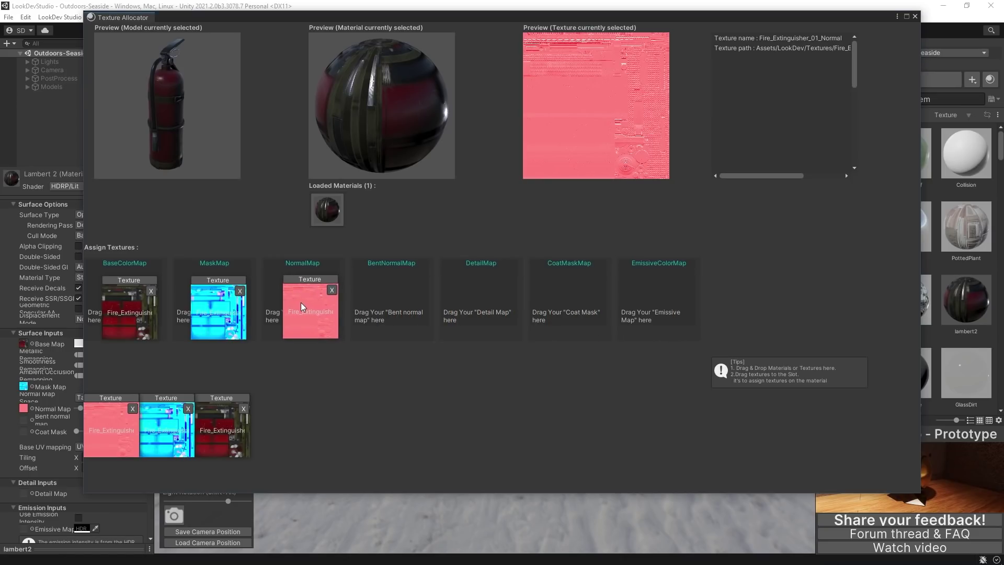
{"action": "left_click", "coordinate": [914, 17]}
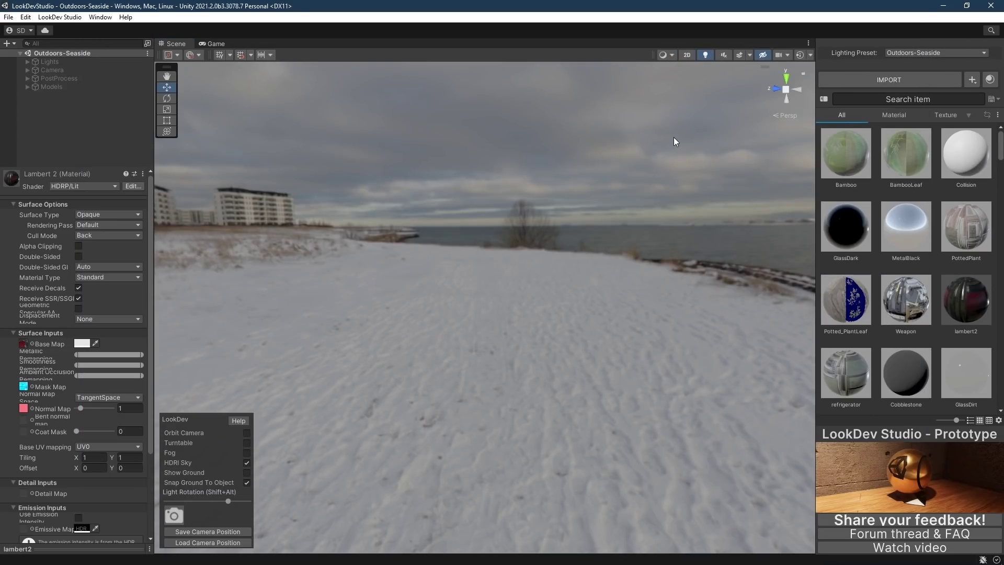
{"action": "type", "text": "fire"}
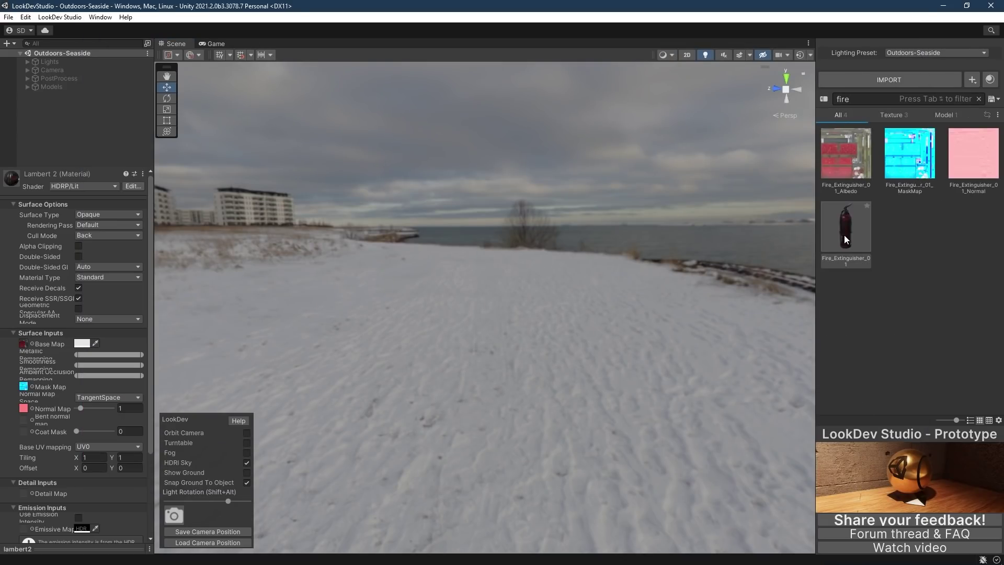
Drop Fire_Extinguisher_01 into the snowy seaside scene and orbit around it.
{"action": "left_click_drag", "start_coordinate": [495, 311], "coordinate": [467, 325]}
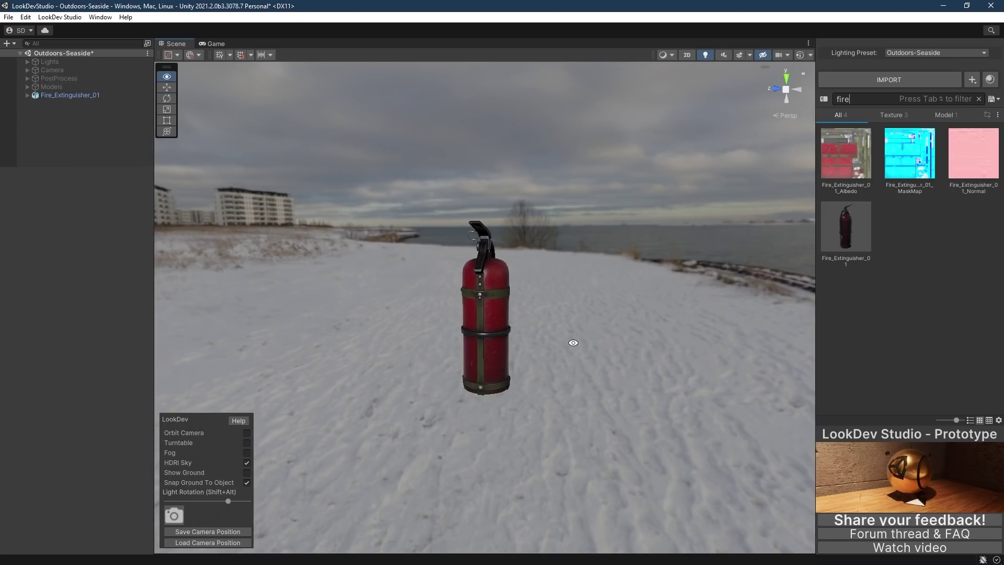
{"action": "mouse_move", "coordinate": [574, 343]}
{"action": "left_mouse_down", "text": "alt"}
{"action": "mouse_move", "coordinate": [381, 321]}
{"action": "mouse_move", "coordinate": [298, 333]}
{"action": "mouse_move", "coordinate": [280, 358]}
{"action": "left_mouse_up", "text": "alt"}
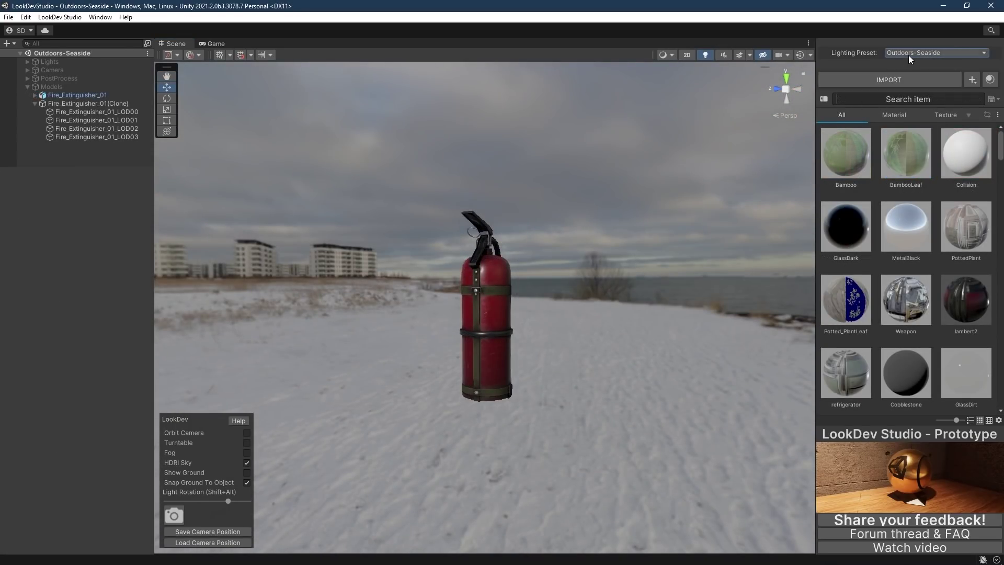
Move from Outdoors-Gareoult to Indoors-Church lighting and rotate it around the extinguisher.
{"action": "left_click", "coordinate": [909, 55]}
{"action": "left_click", "coordinate": [914, 75]}
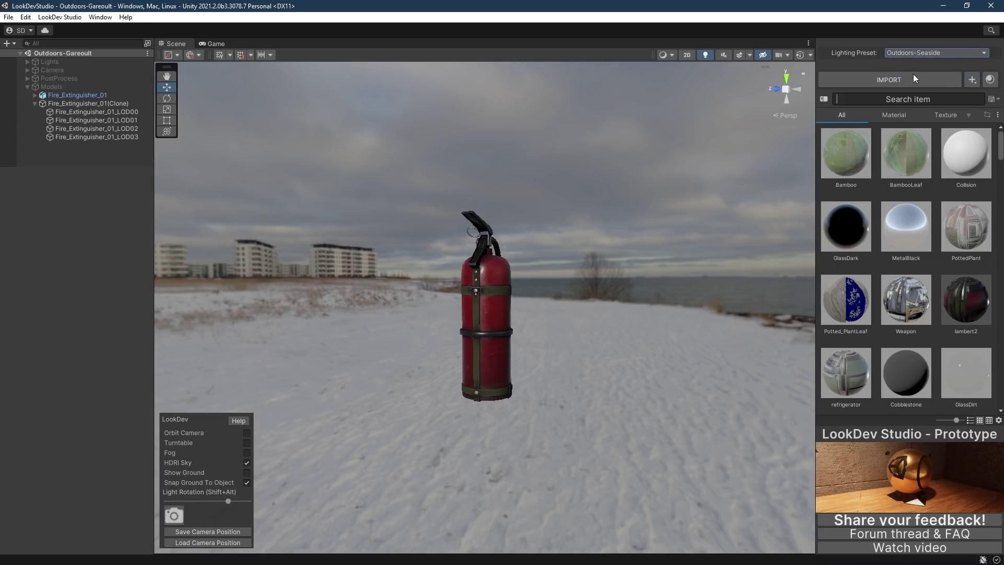
{"action": "left_click", "coordinate": [923, 56]}
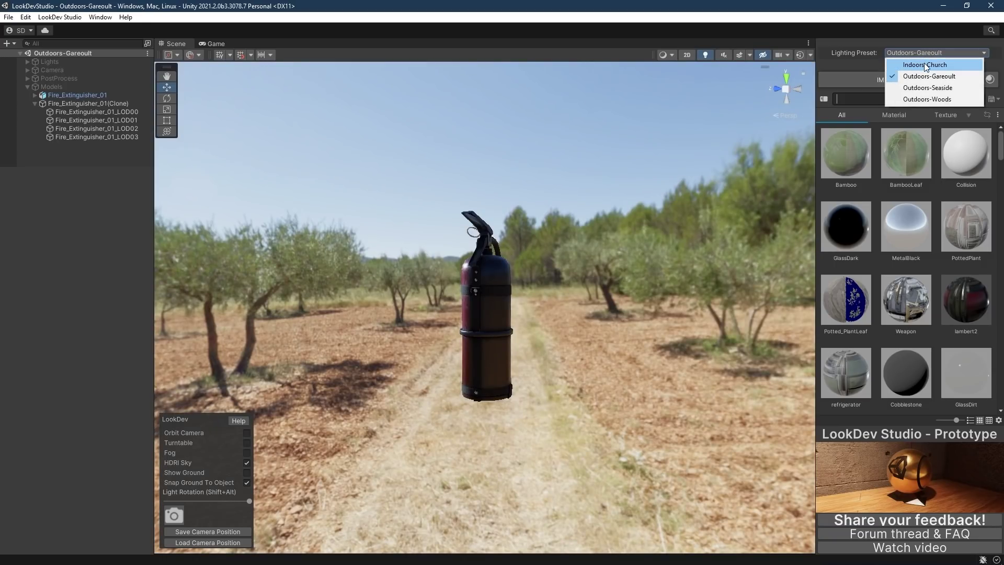
{"action": "mouse_move", "coordinate": [165, 503]}
{"action": "left_mouse_down"}
{"action": "mouse_move", "coordinate": [212, 507]}
{"action": "mouse_move", "coordinate": [162, 509]}
{"action": "left_mouse_up"}
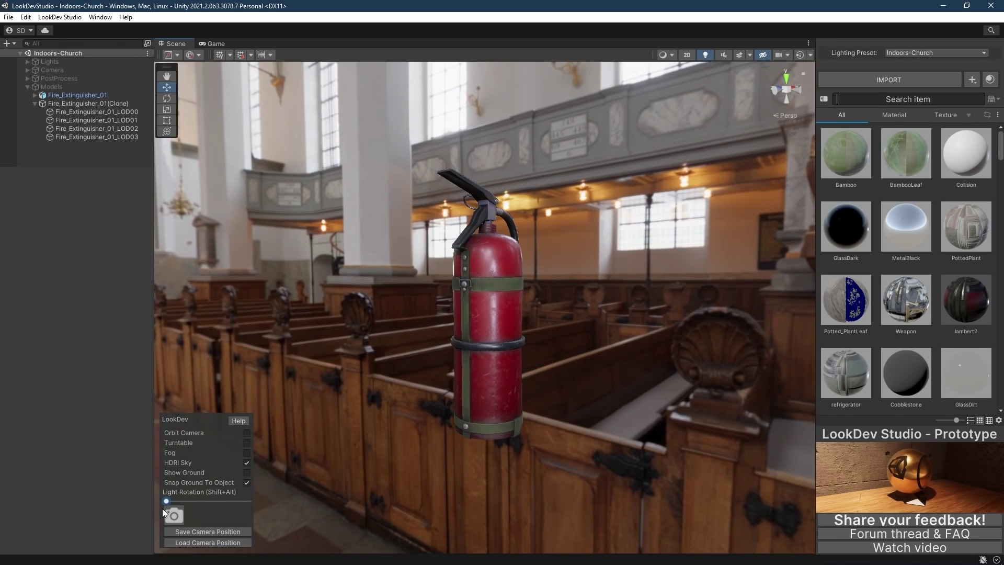
{"action": "mouse_move", "coordinate": [332, 449]}
{"action": "left_mouse_down", "text": "alt+shift"}
{"action": "mouse_move", "coordinate": [493, 443]}
{"action": "mouse_move", "coordinate": [339, 440]}
{"action": "left_mouse_up", "text": "alt+shift"}
Toggle the sky background, ground plane and fog on, then off again.
{"action": "left_click", "coordinate": [247, 462]}
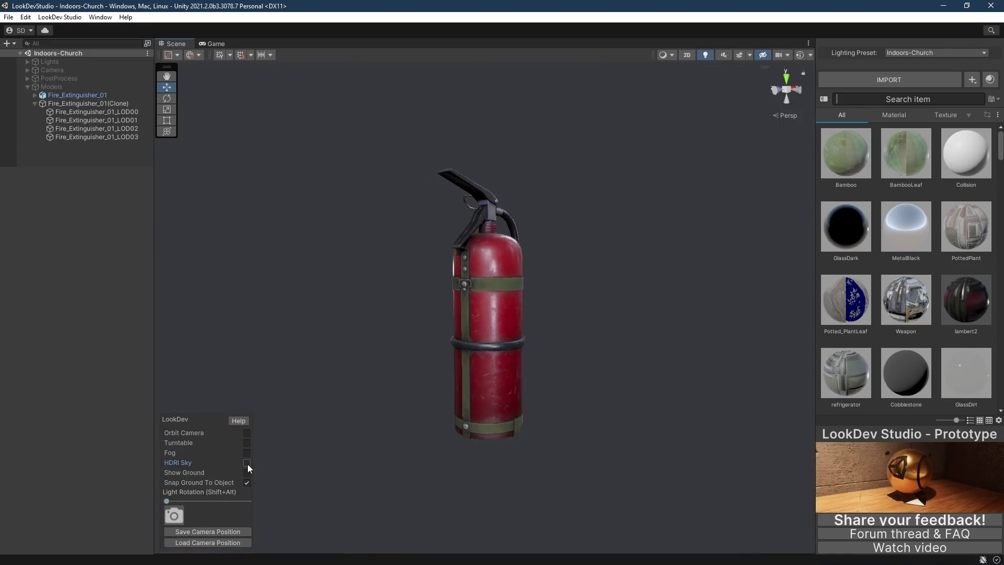
{"action": "left_click", "coordinate": [247, 463]}
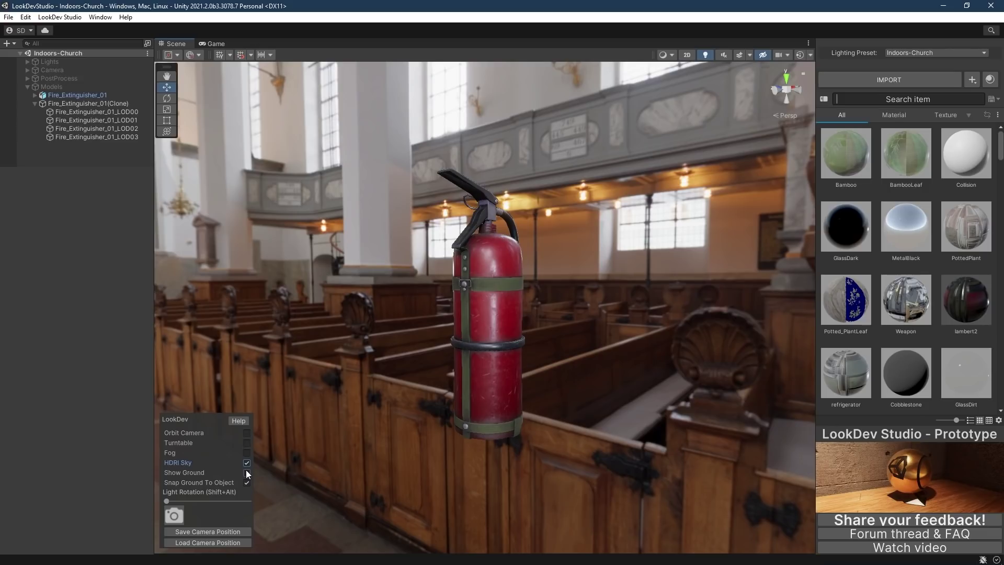
{"action": "left_click", "coordinate": [246, 473]}
{"action": "left_click", "coordinate": [247, 472]}
{"action": "left_click", "coordinate": [248, 452]}
{"action": "left_click", "coordinate": [247, 454]}
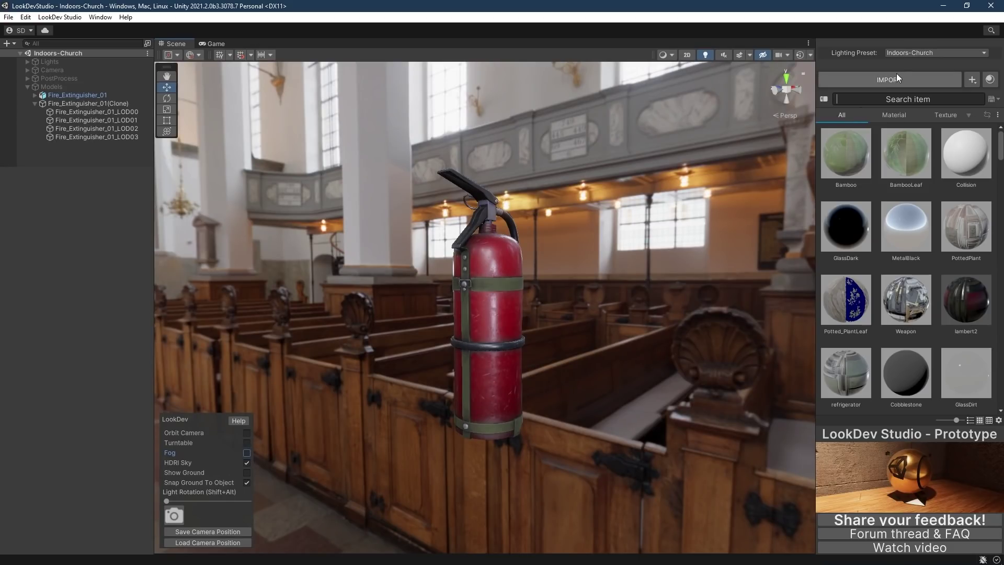
Switch the lighting to Outdoors-Woods and turn on automatic camera orbiting.
{"action": "left_click", "coordinate": [911, 51]}
{"action": "left_click", "coordinate": [924, 101]}
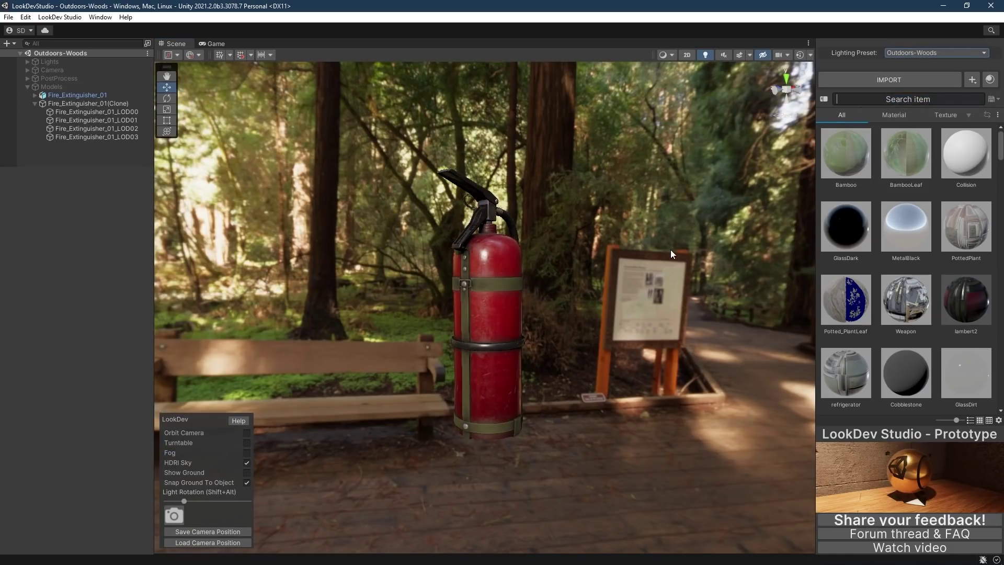
{"action": "left_click", "coordinate": [247, 433]}
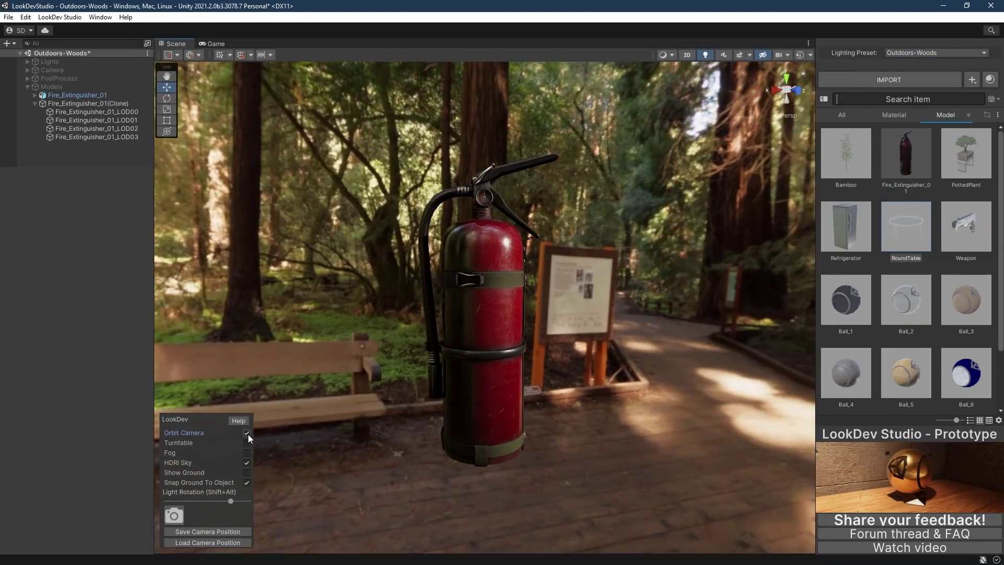
Stop auto-orbit, reposition the view, and return from LookDev Studio to Unity.
{"action": "left_click", "coordinate": [247, 432]}
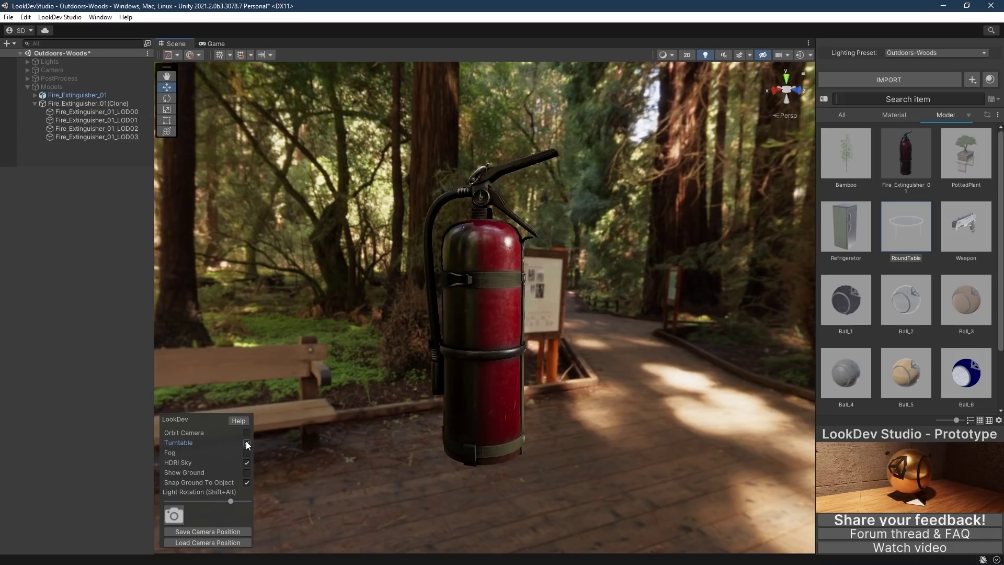
{"action": "left_click_drag", "start_coordinate": [524, 473], "coordinate": [489, 471], "text": "alt"}
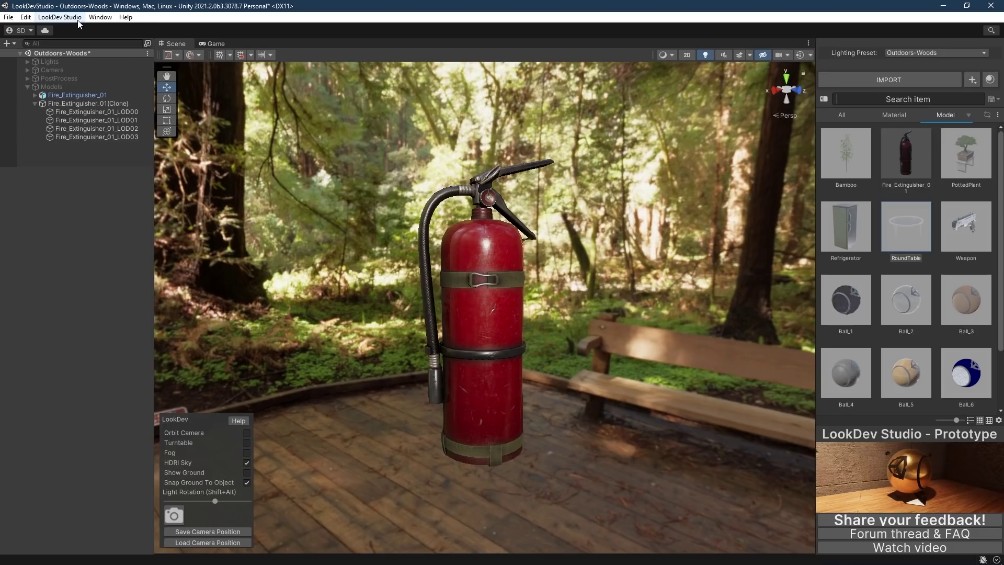
{"action": "left_click", "coordinate": [75, 20]}
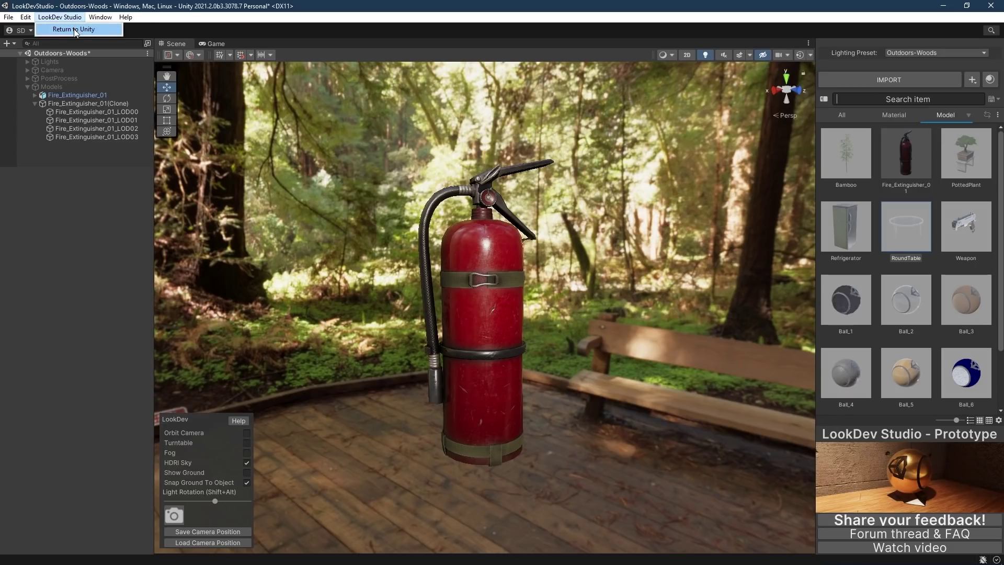
{"action": "left_click", "coordinate": [75, 30]}
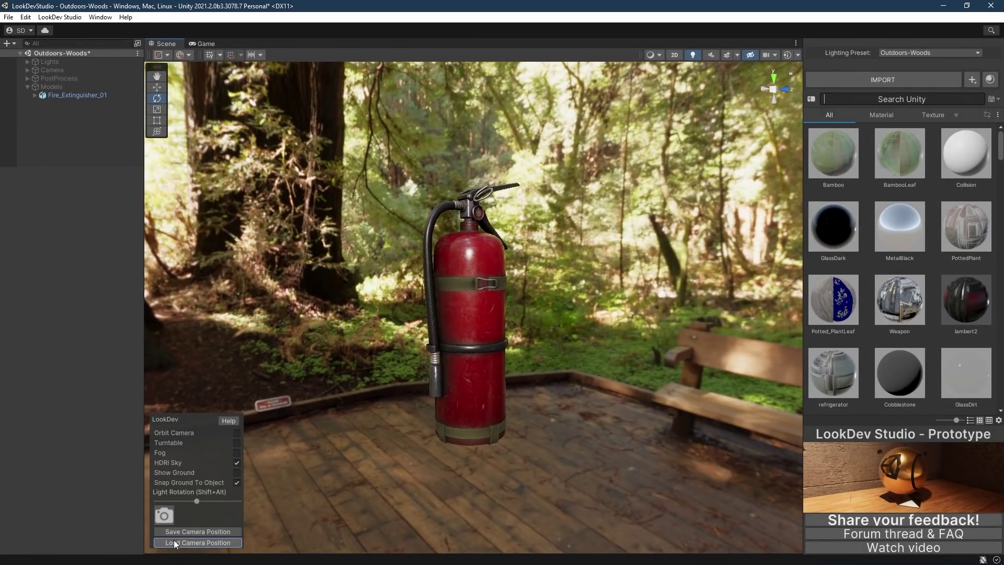
Load the saved camera position, capture a screenshot, and open it from Assets.
{"action": "left_click_drag", "start_coordinate": [480, 394], "coordinate": [402, 392], "text": "alt"}
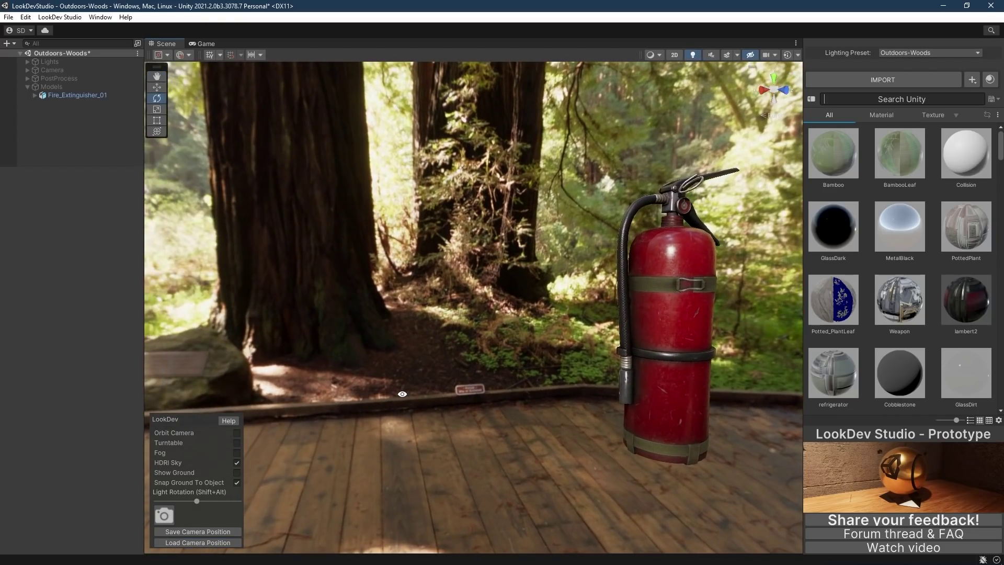
{"action": "left_click", "coordinate": [189, 540]}
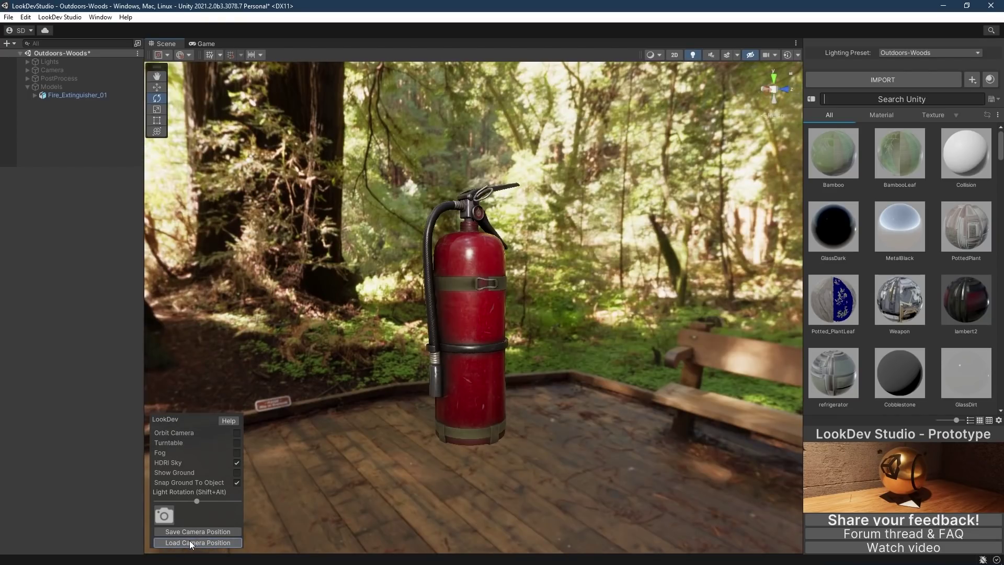
{"action": "left_click", "coordinate": [170, 519]}
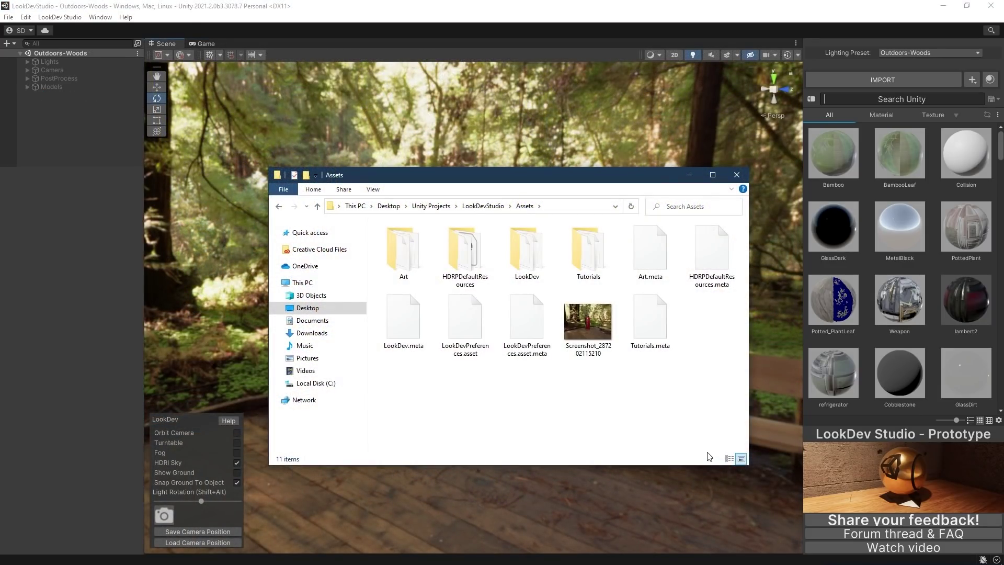
{"action": "left_click", "coordinate": [602, 351]}
{"action": "double_click", "coordinate": [593, 338]}
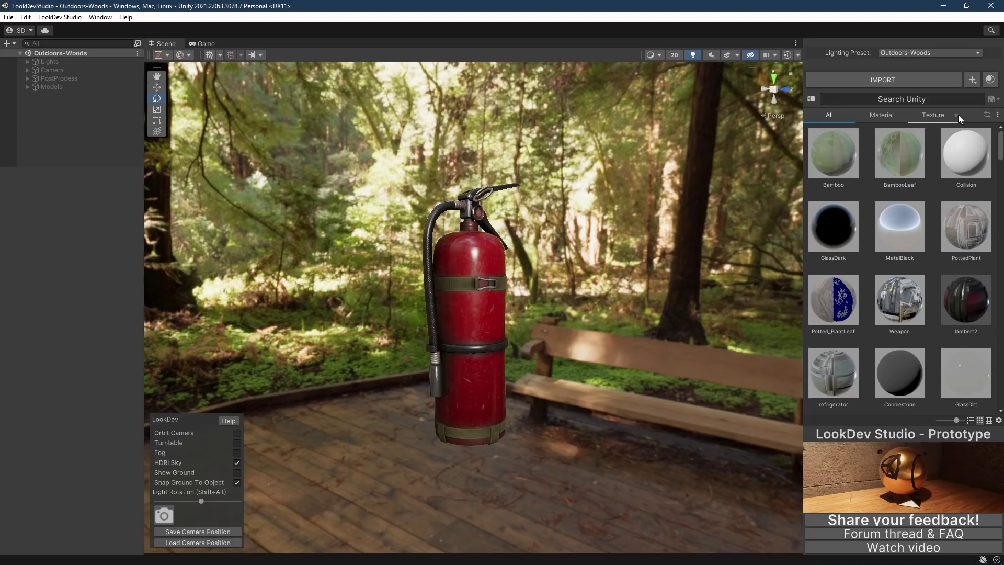
Filter assets to Model, add Fia, and orbit from behind her head to her face.
{"action": "left_click", "coordinate": [956, 115]}
{"action": "left_click", "coordinate": [958, 122]}
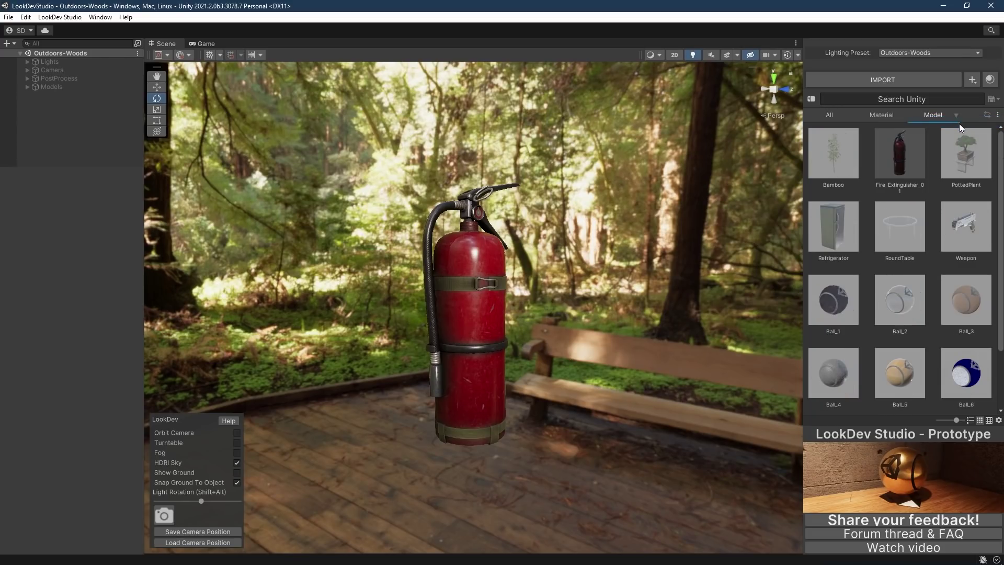
{"action": "scroll", "coordinate": [1001, 168], "scroll_direction": "down", "scroll_amount": 1}
{"action": "scroll", "coordinate": [1001, 168], "scroll_direction": "down", "scroll_amount": 2}
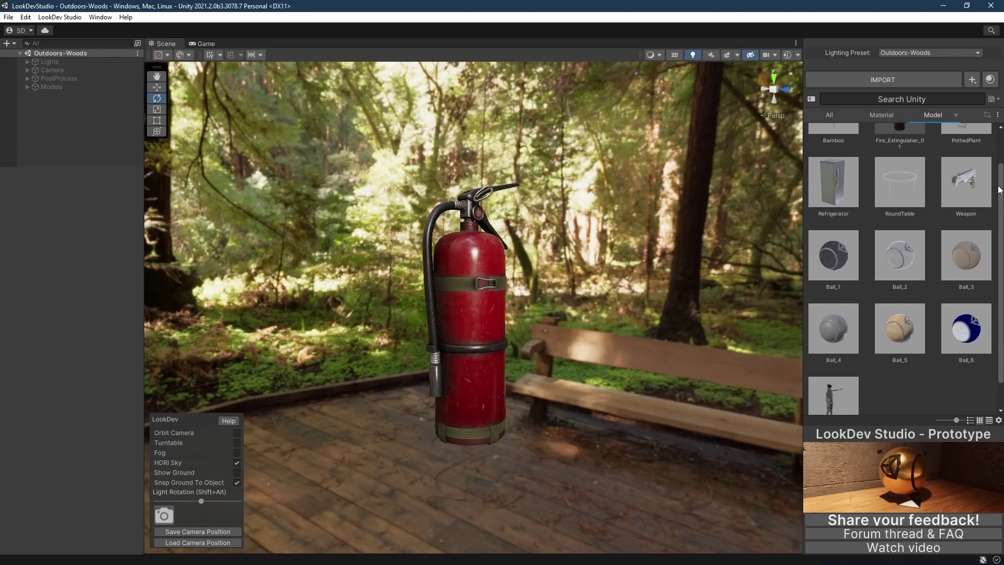
{"action": "scroll", "coordinate": [992, 205], "scroll_direction": "down", "scroll_amount": 3}
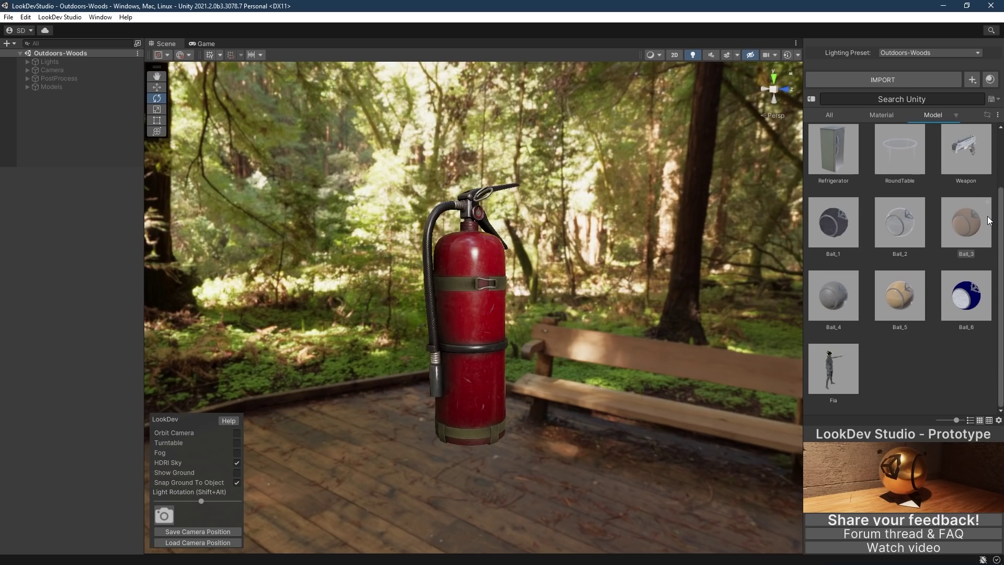
{"action": "scroll", "coordinate": [988, 220], "scroll_direction": "up", "scroll_amount": 1}
{"action": "scroll", "coordinate": [989, 220], "scroll_direction": "up", "scroll_amount": 2}
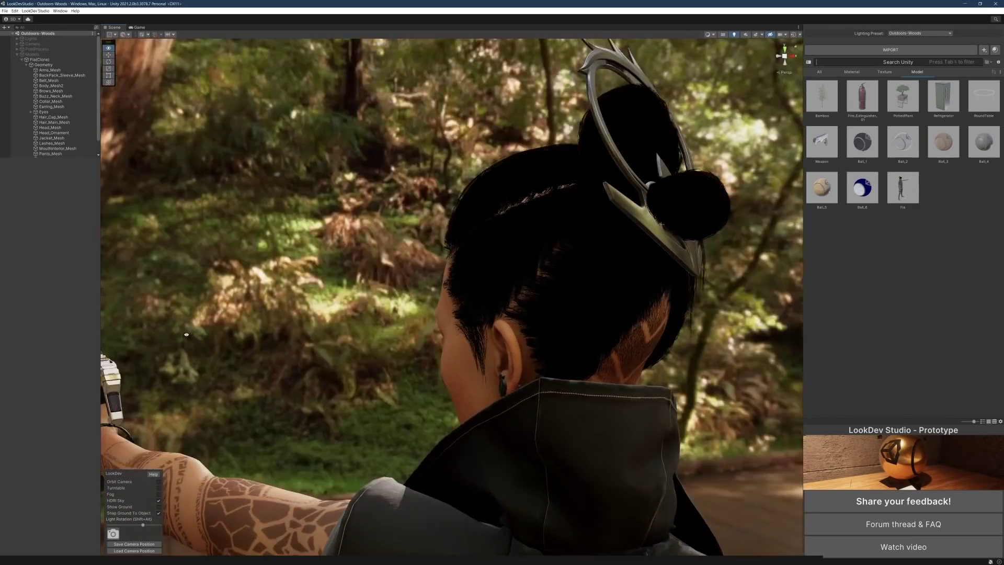
{"action": "left_click_drag", "start_coordinate": [186, 335], "coordinate": [131, 337]}
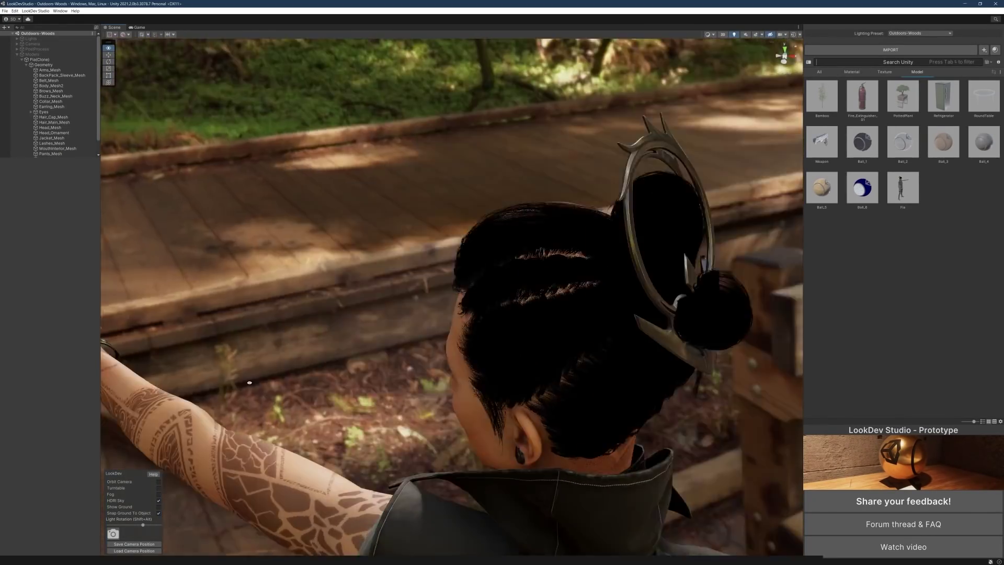
{"action": "left_click_drag", "start_coordinate": [238, 328], "coordinate": [418, 360]}
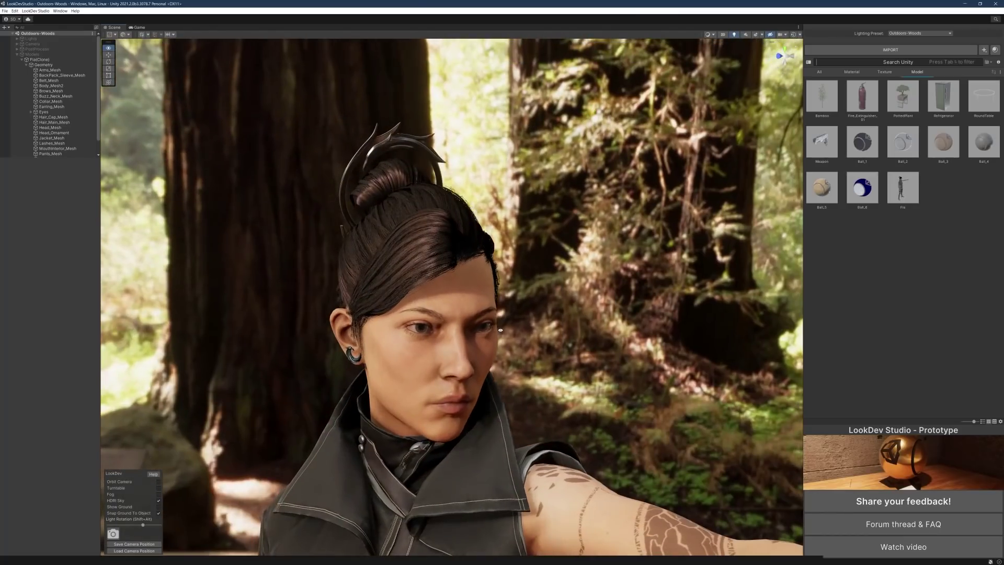